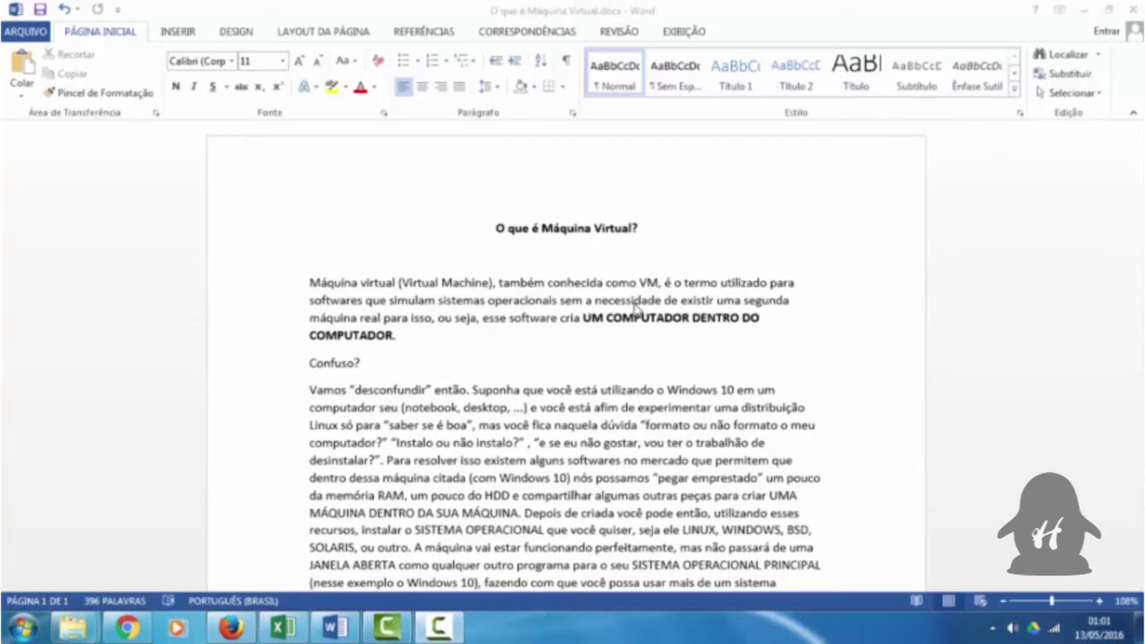
# - Drag-select several lines starting at 'Suponha', then clear the selection
pyautogui.scroll(-1, 587, 322)
pyautogui.scroll(-3, 586, 322)
pyautogui.scroll(-1, 587, 322)
pyautogui.scroll(-1, 587, 322)
pyautogui.scroll(-6, 586, 322)
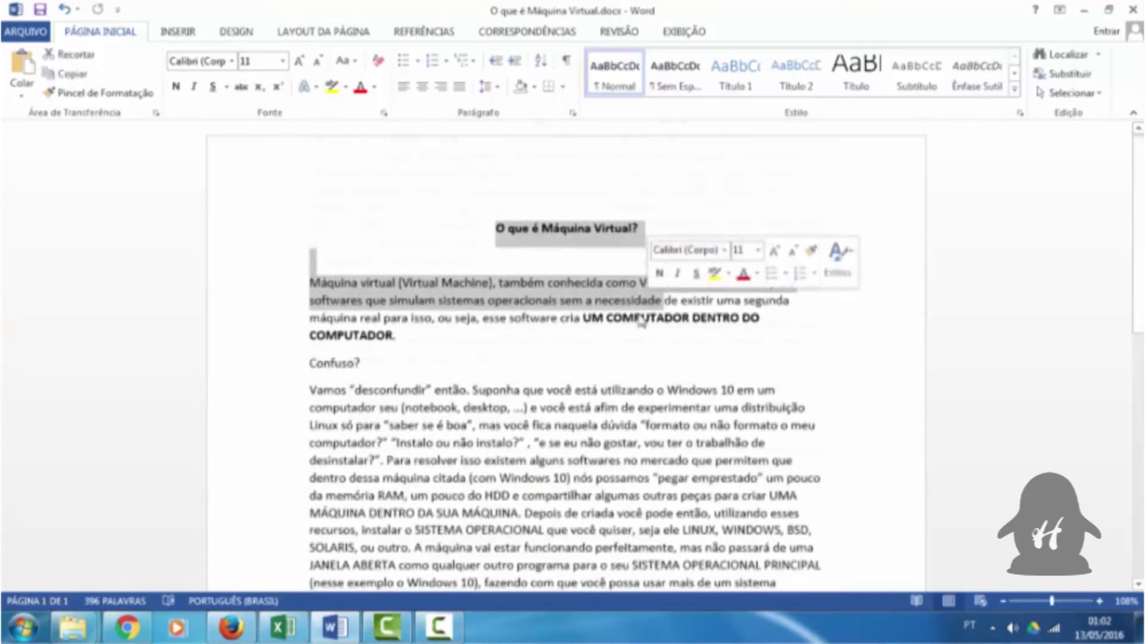
pyautogui.click(613, 361)
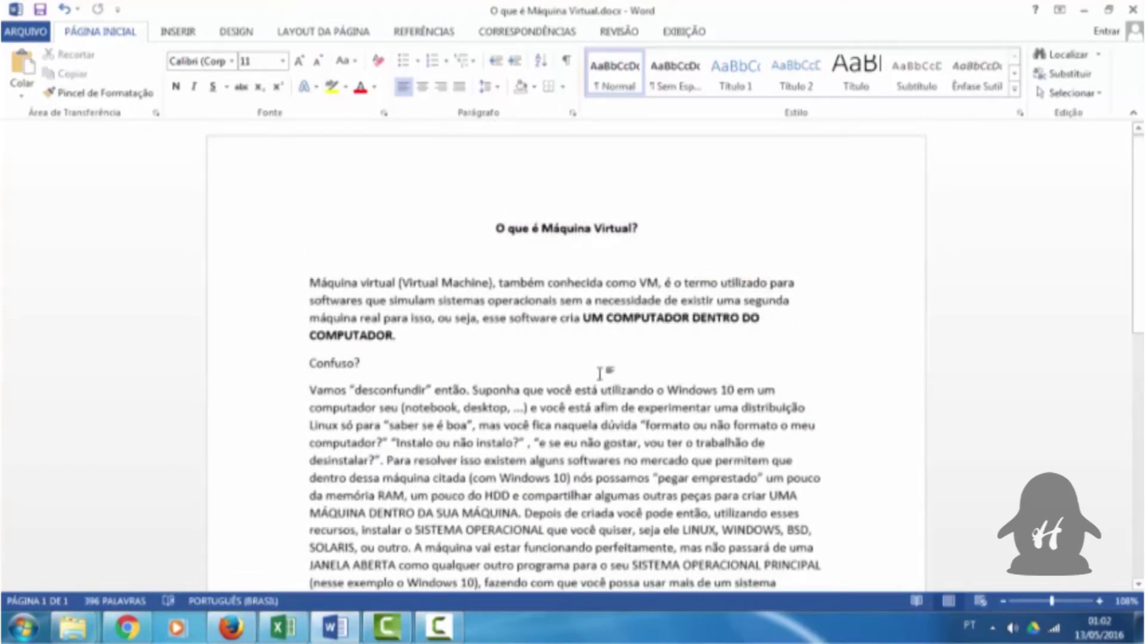
pyautogui.moveTo(494, 390); pyautogui.dragTo(634, 544)
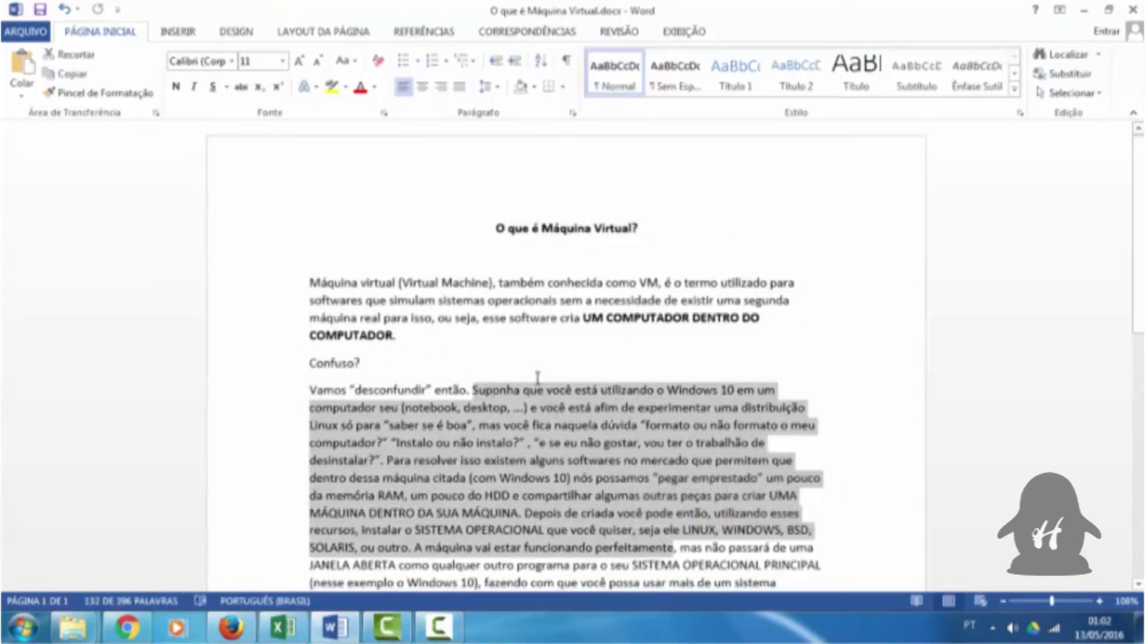
pyautogui.click(533, 362)
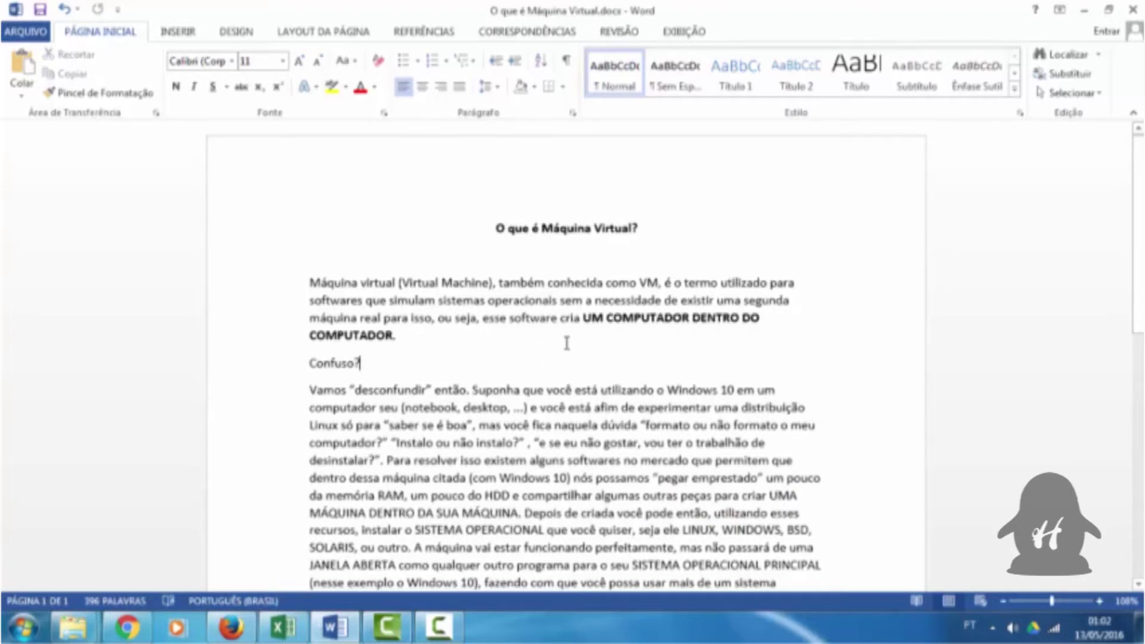
# - Drag across 'Máquina' in the title, then across HARDWERO in the signature line
pyautogui.moveTo(544, 228); pyautogui.dragTo(590, 230)
pyautogui.scroll(-1, 554, 298)
pyautogui.scroll(-6, 549, 305)
pyautogui.scroll(-5, 540, 311)
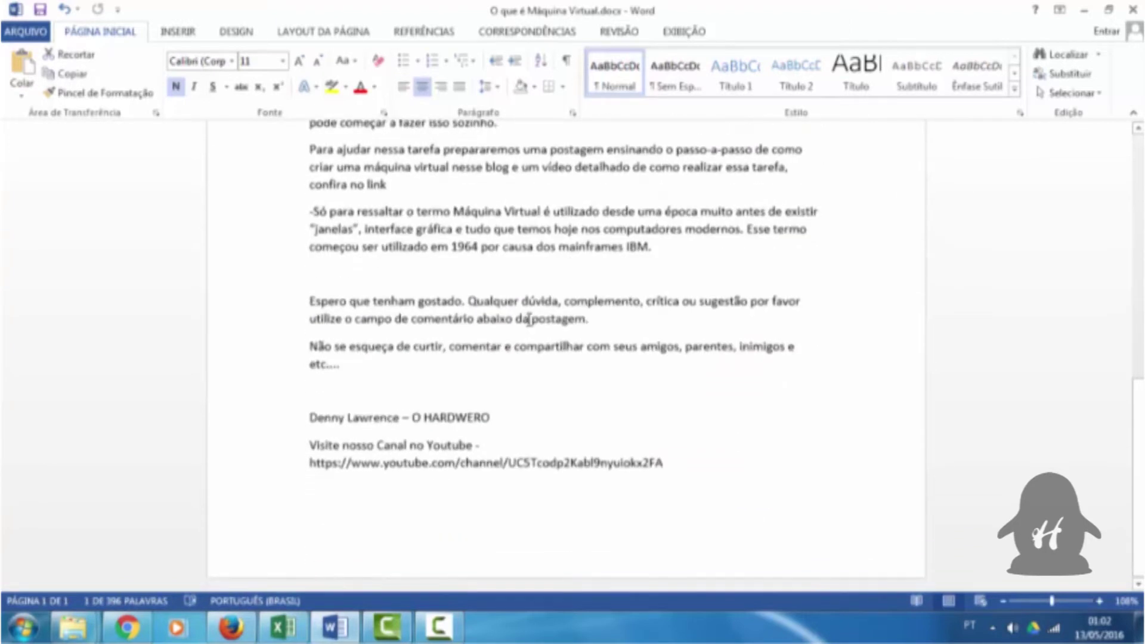
pyautogui.moveTo(425, 416); pyautogui.dragTo(484, 416)
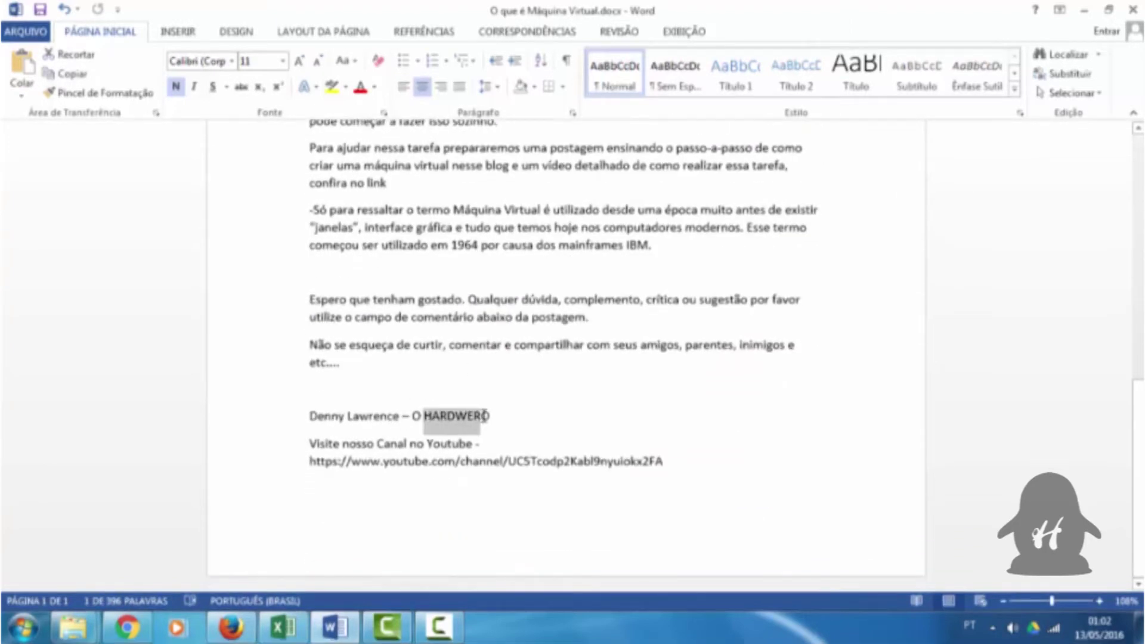
pyautogui.press('Up')
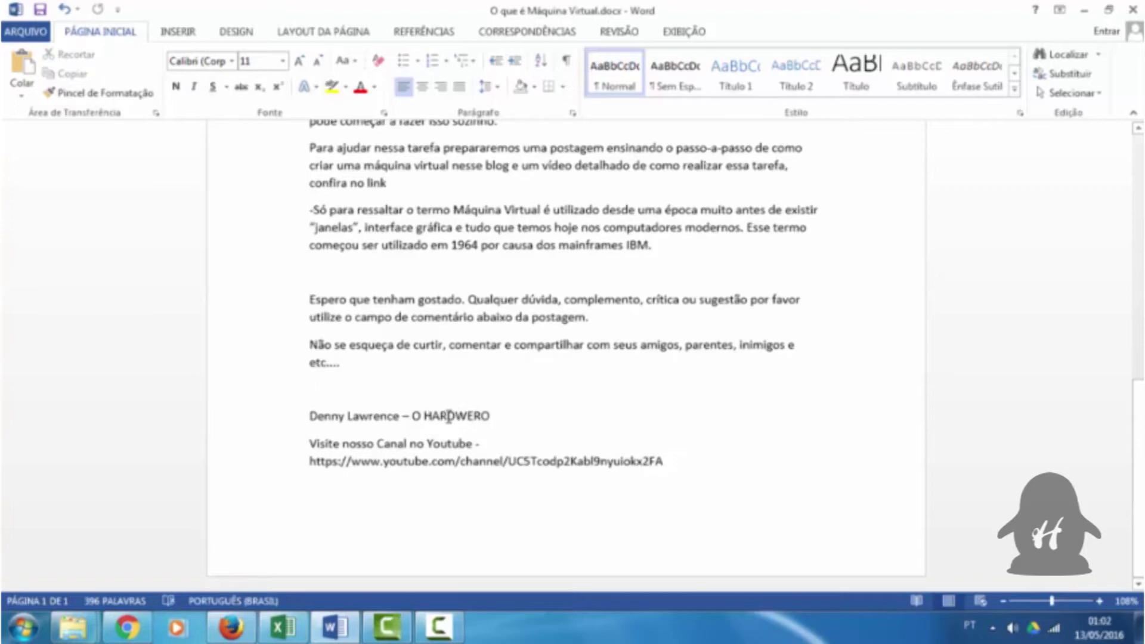
# - Double-click the words HARDWERO, COMPUTADOR and 'operacionais', then triple-click to select the whole 'Vamos' paragraph
pyautogui.doubleClick(448, 416)
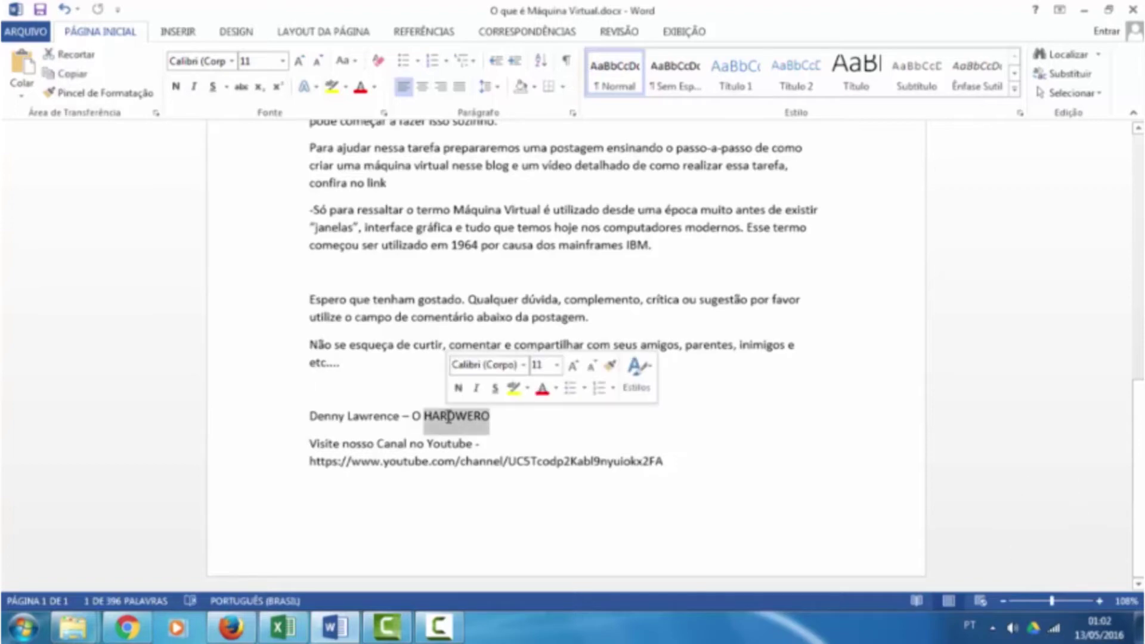
pyautogui.scroll(5, 501, 347)
pyautogui.scroll(2, 501, 348)
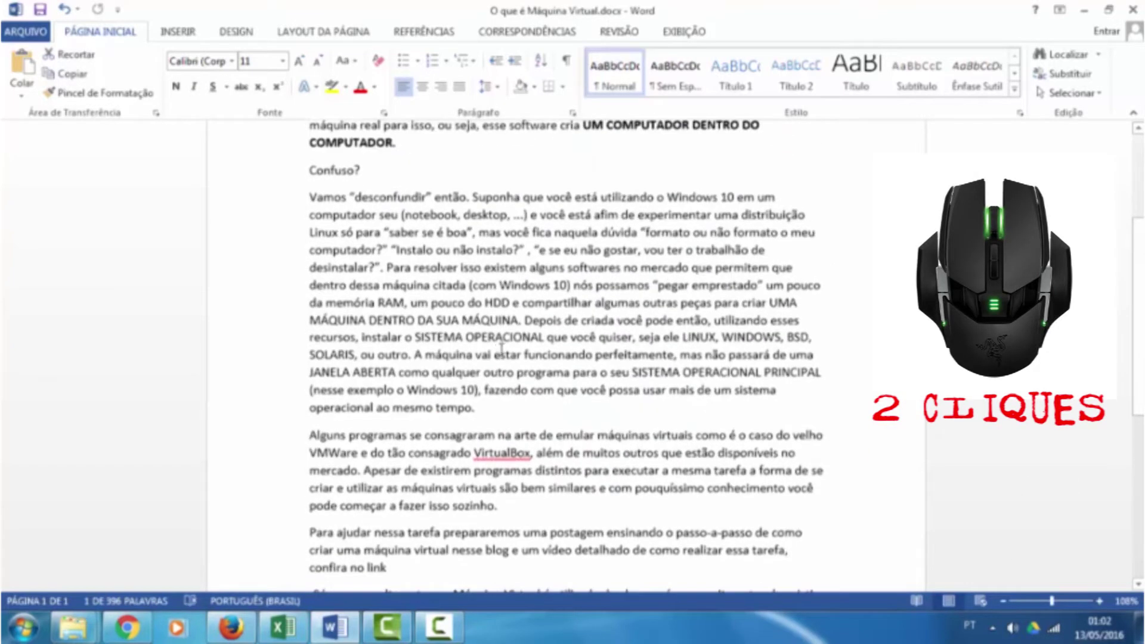
pyautogui.scroll(3, 501, 348)
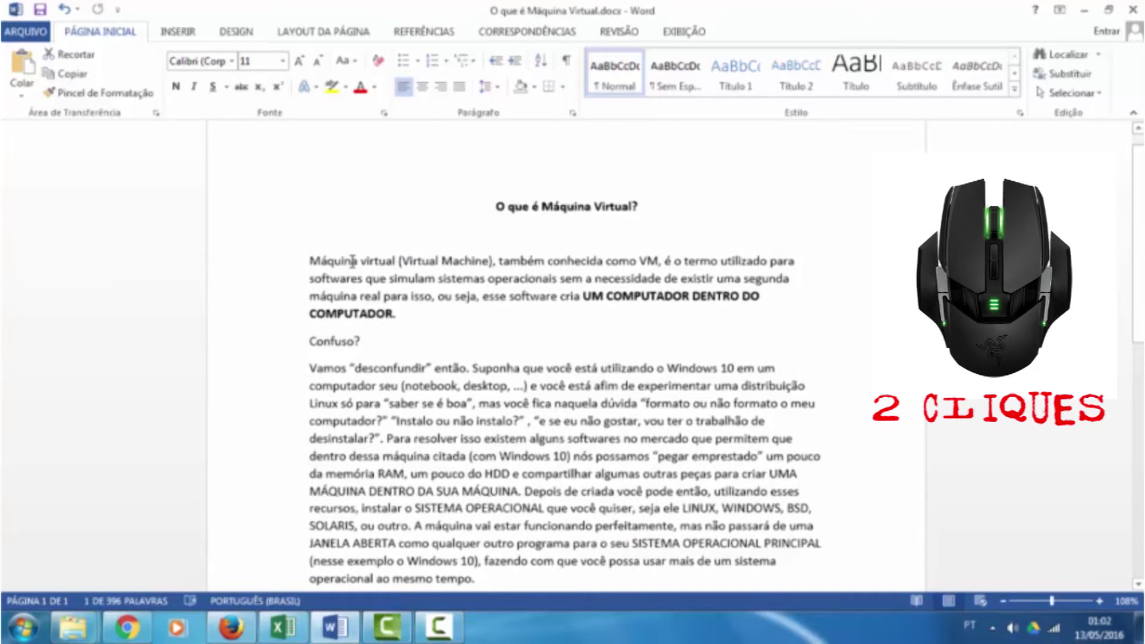
pyautogui.doubleClick(644, 296)
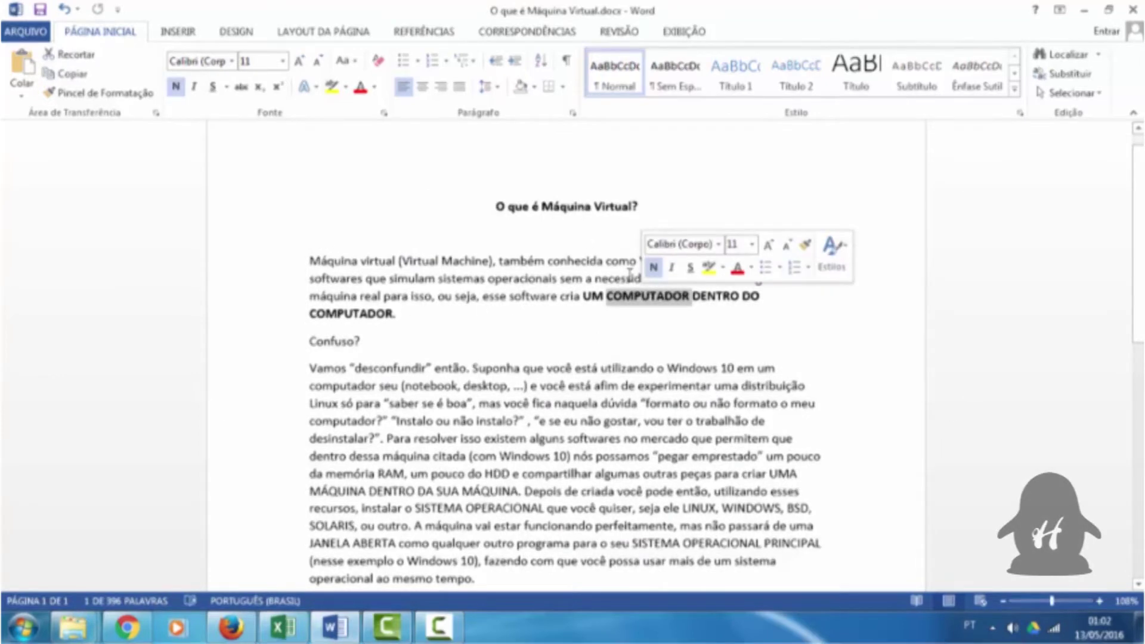
pyautogui.doubleClick(514, 281)
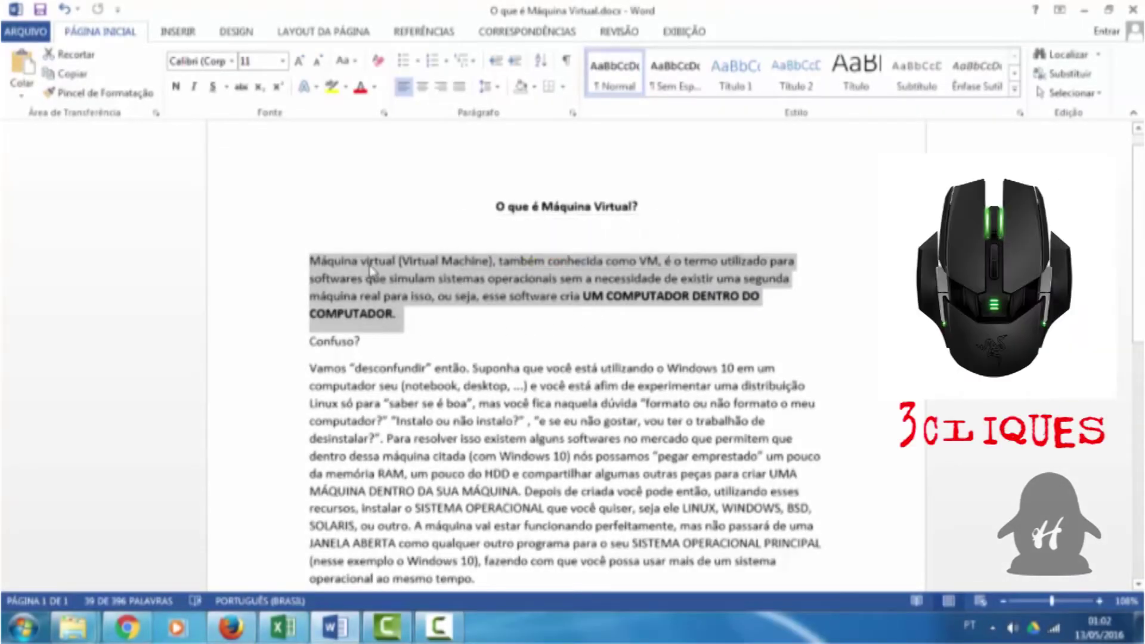
pyautogui.tripleClick(485, 365)
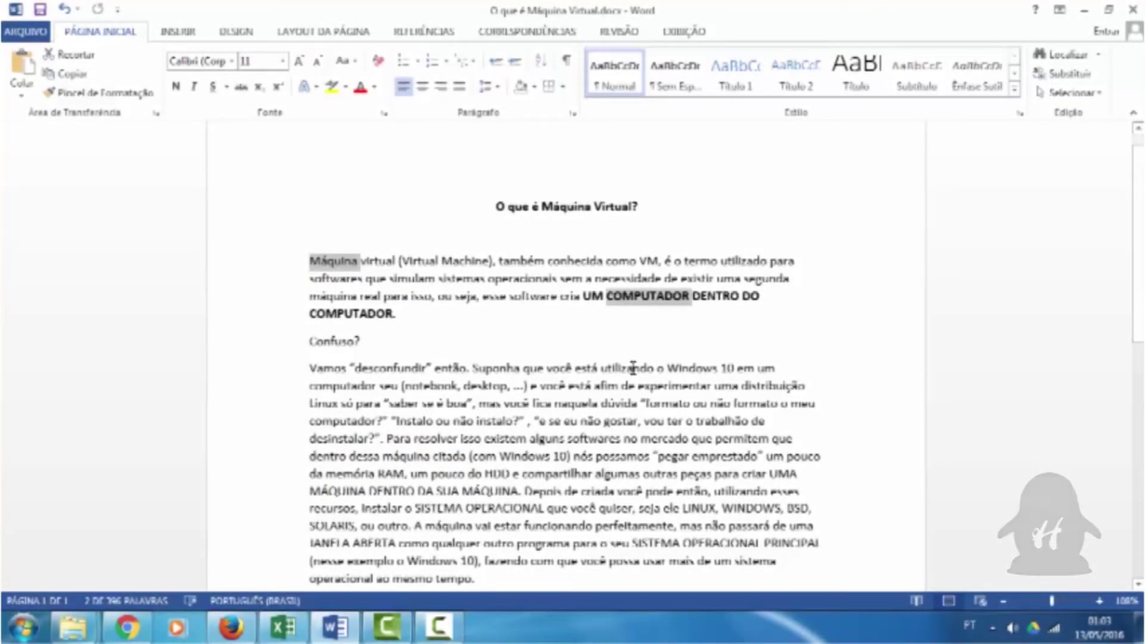
# - Add the words 'Windows' and 'Linux' to the multi-word selection
pyautogui.keyDown('ctrl'); pyautogui.doubleClick(684, 365); pyautogui.keyUp('ctrl')
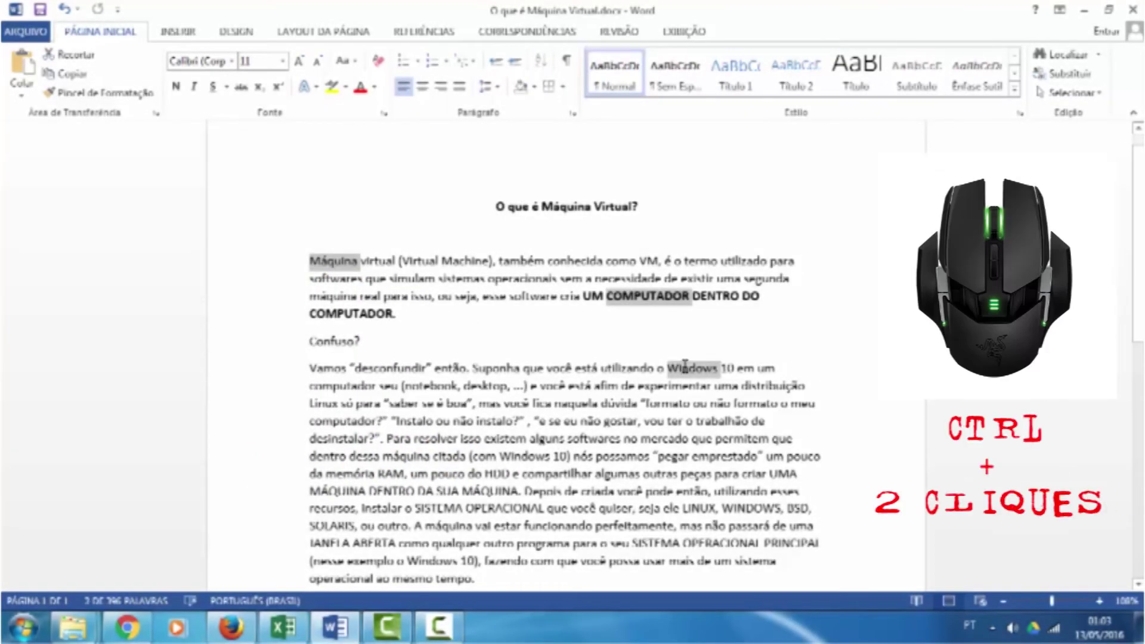
pyautogui.keyDown('ctrl'); pyautogui.doubleClick(328, 407); pyautogui.keyUp('ctrl')
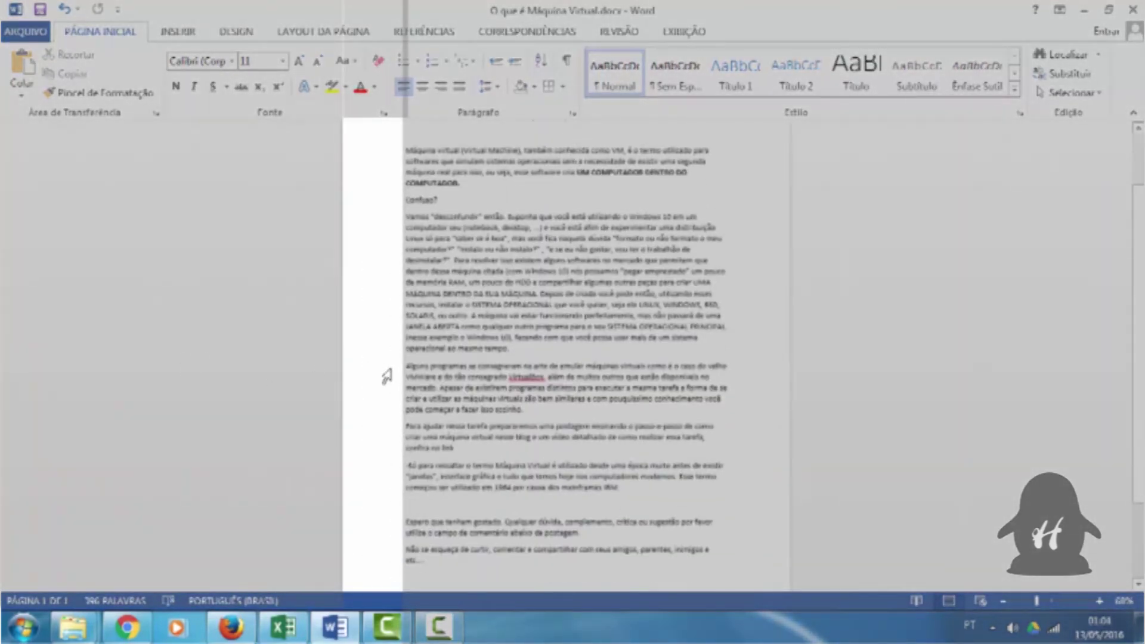
# - Zoom the document from 88% to 158%, then select the opening paragraph's first line
pyautogui.scroll(-4, 387, 375)
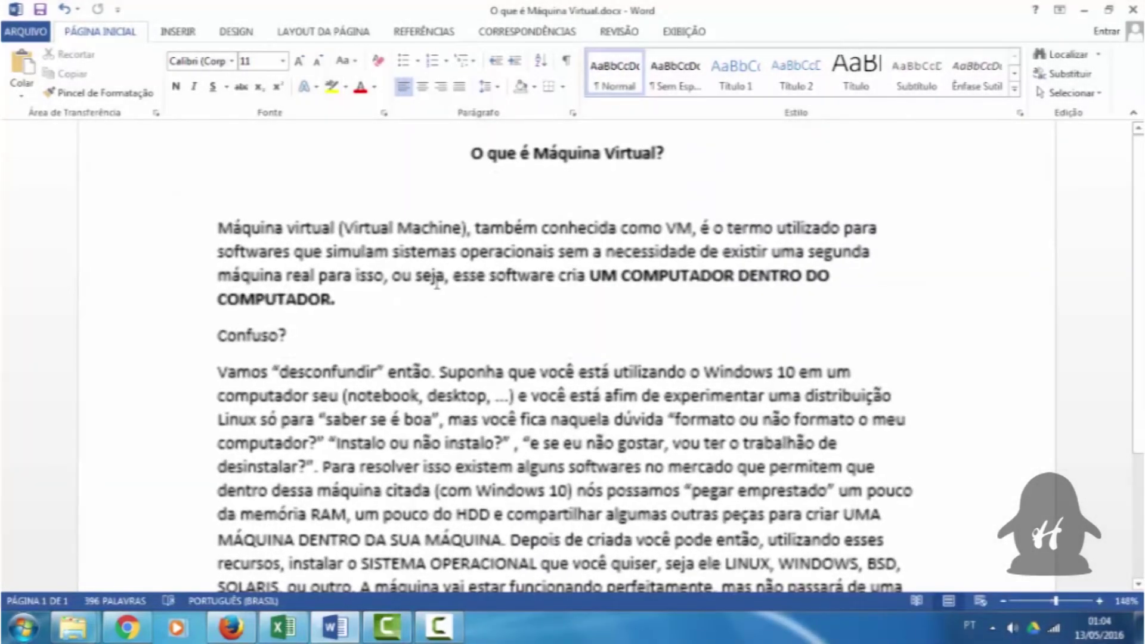
pyautogui.keyDown('ctrl'); pyautogui.scroll(-1, 437, 285); pyautogui.keyUp('ctrl')
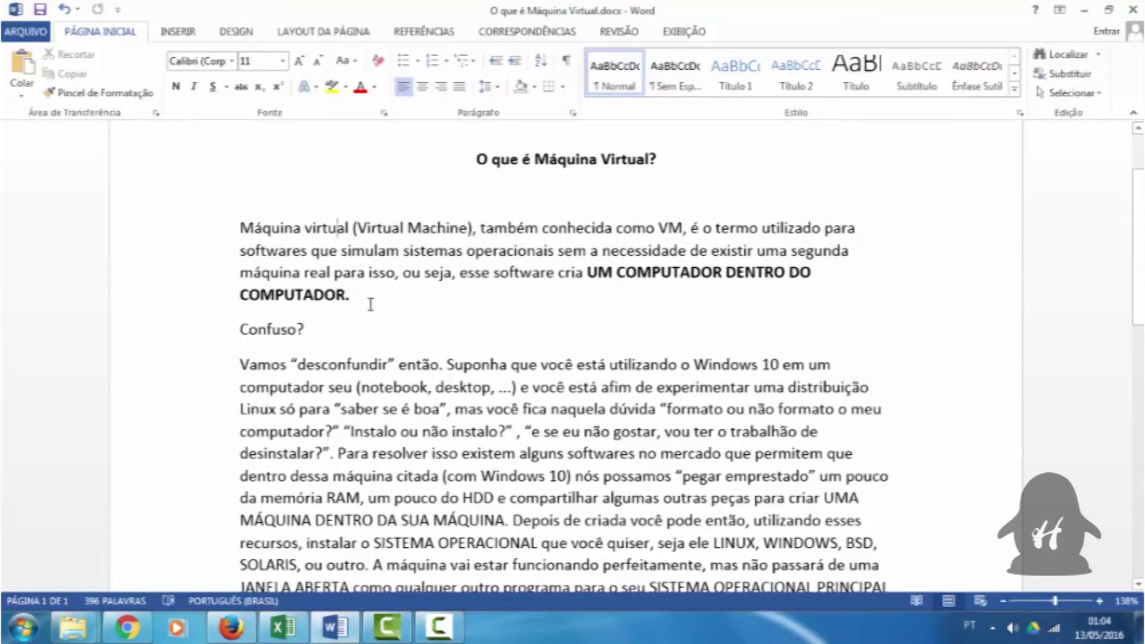
pyautogui.keyDown('ctrl'); pyautogui.scroll(-7, 369, 322); pyautogui.keyUp('ctrl')
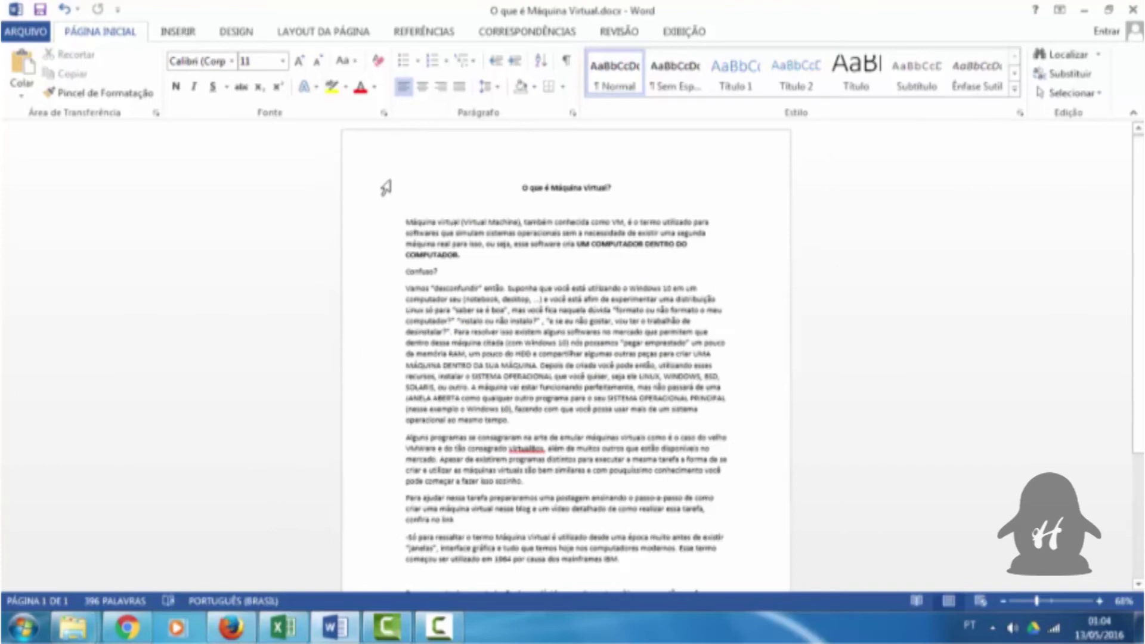
pyautogui.keyDown('ctrl'); pyautogui.scroll(-4, 381, 281); pyautogui.keyUp('ctrl')
pyautogui.keyDown('ctrl'); pyautogui.scroll(3, 379, 281); pyautogui.keyUp('ctrl')
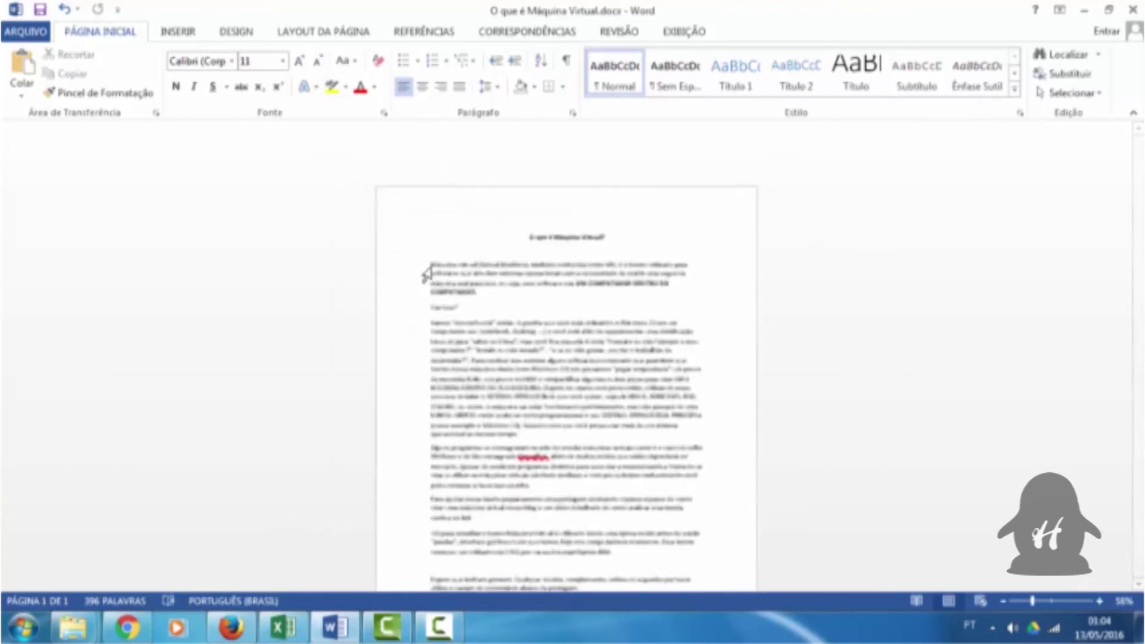
pyautogui.keyDown('ctrl'); pyautogui.scroll(3, 382, 292); pyautogui.keyUp('ctrl')
pyautogui.keyDown('ctrl'); pyautogui.scroll(4, 310, 328); pyautogui.keyUp('ctrl')
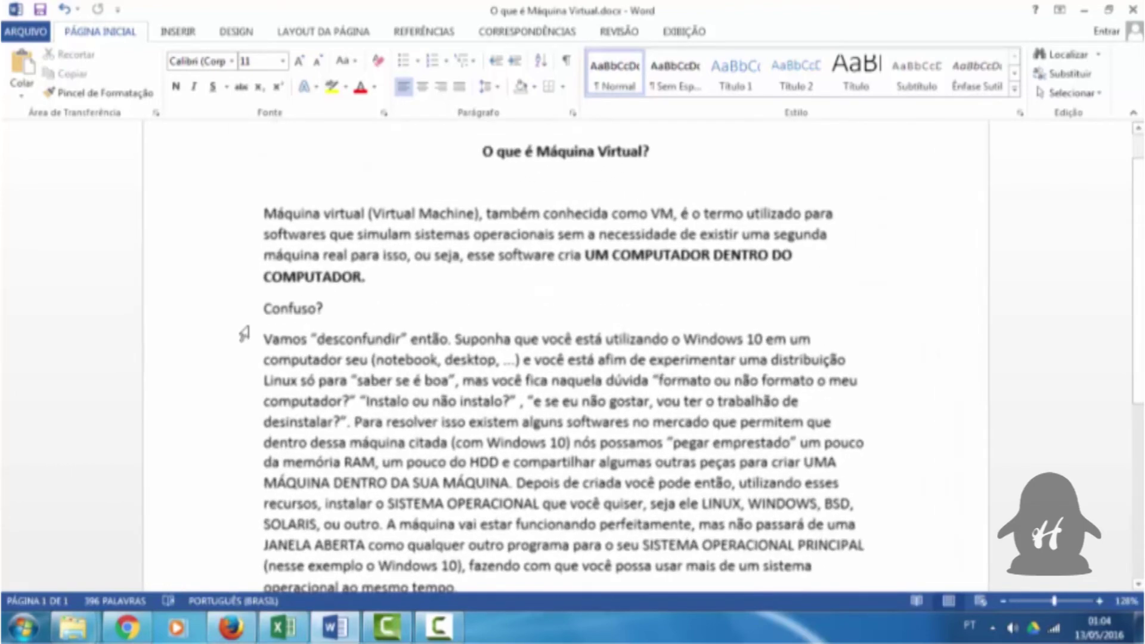
pyautogui.keyDown('ctrl'); pyautogui.scroll(2, 178, 346); pyautogui.keyUp('ctrl')
pyautogui.keyDown('ctrl'); pyautogui.scroll(1, 161, 337); pyautogui.keyUp('ctrl')
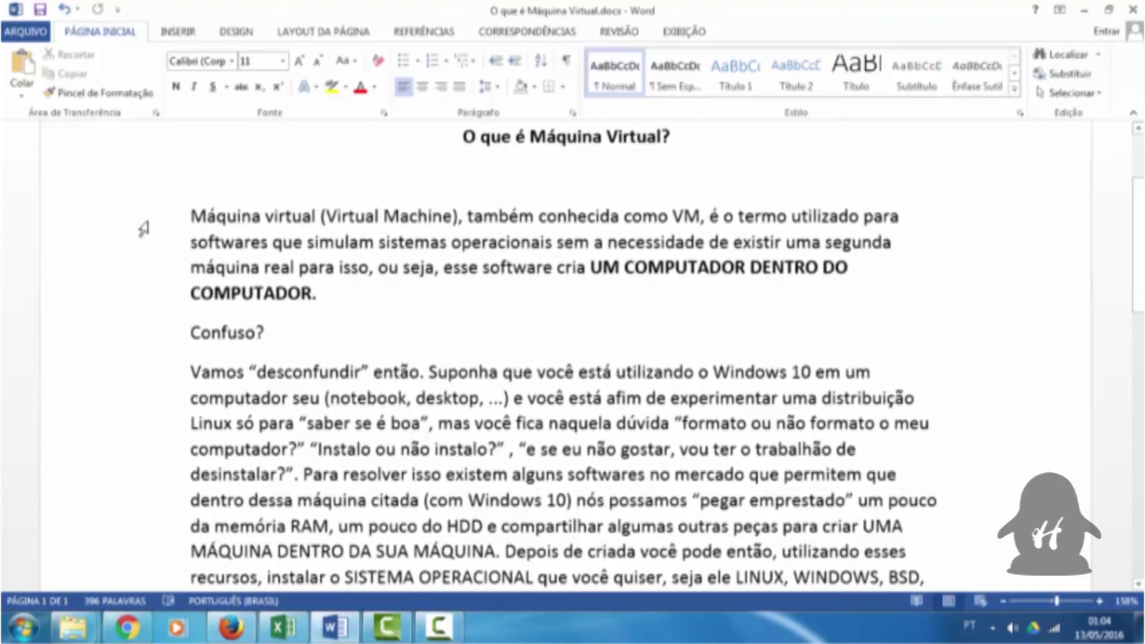
pyautogui.click(144, 228)
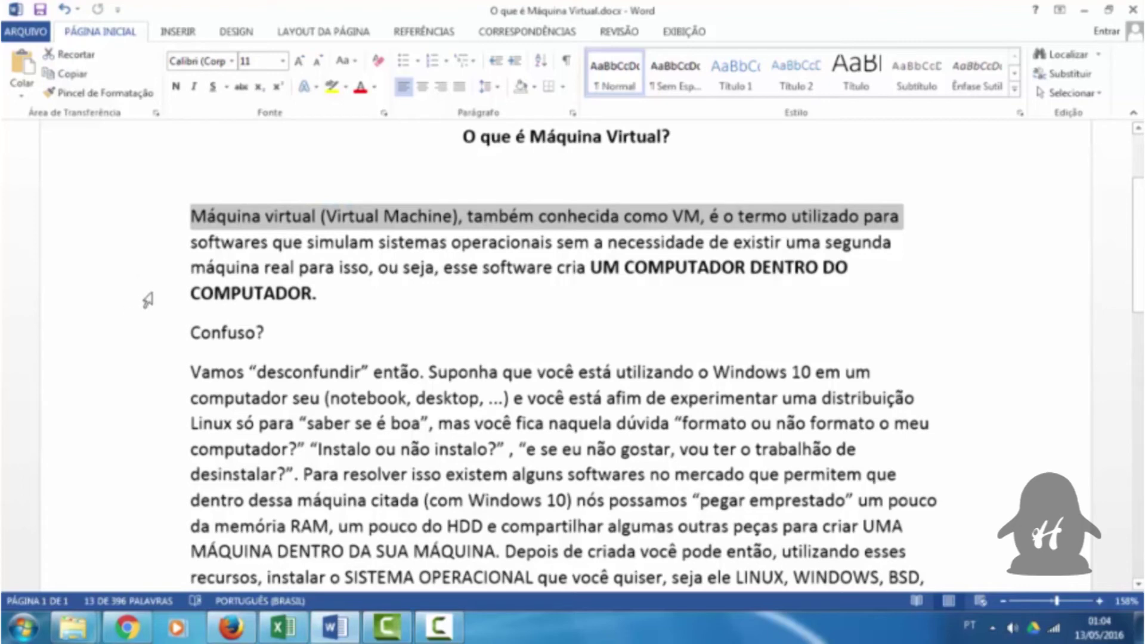
# - Select the opening paragraph's third line, extend it down several lines, then select the whole document
pyautogui.click(161, 274)
pyautogui.moveTo(161, 277); pyautogui.dragTo(151, 537)
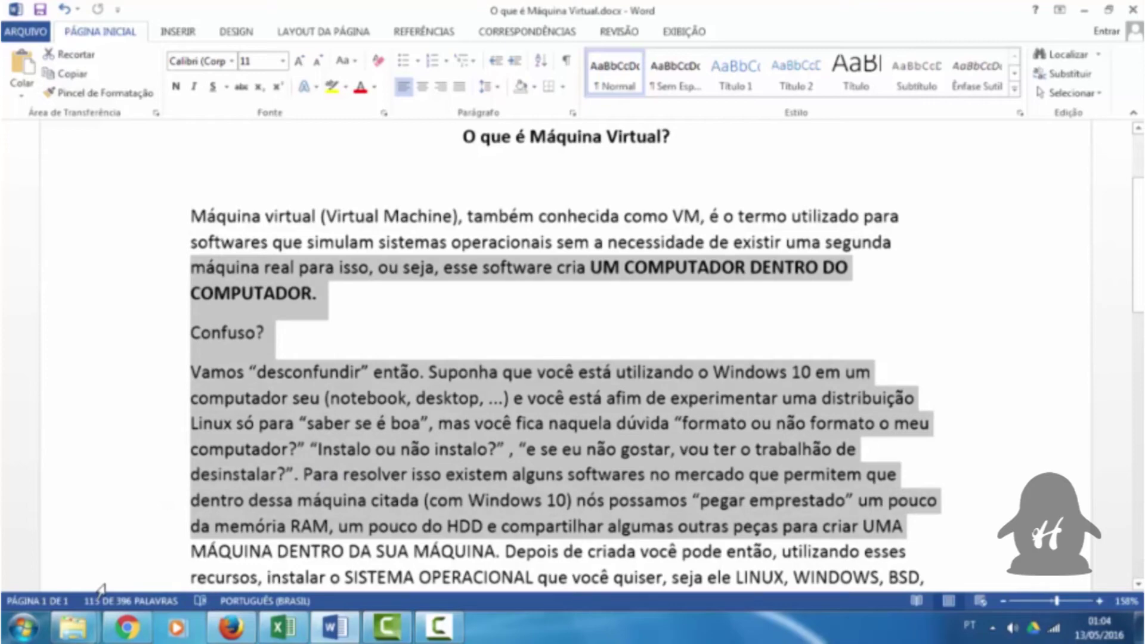
pyautogui.tripleClick(140, 354)
pyautogui.scroll(1, 122, 290)
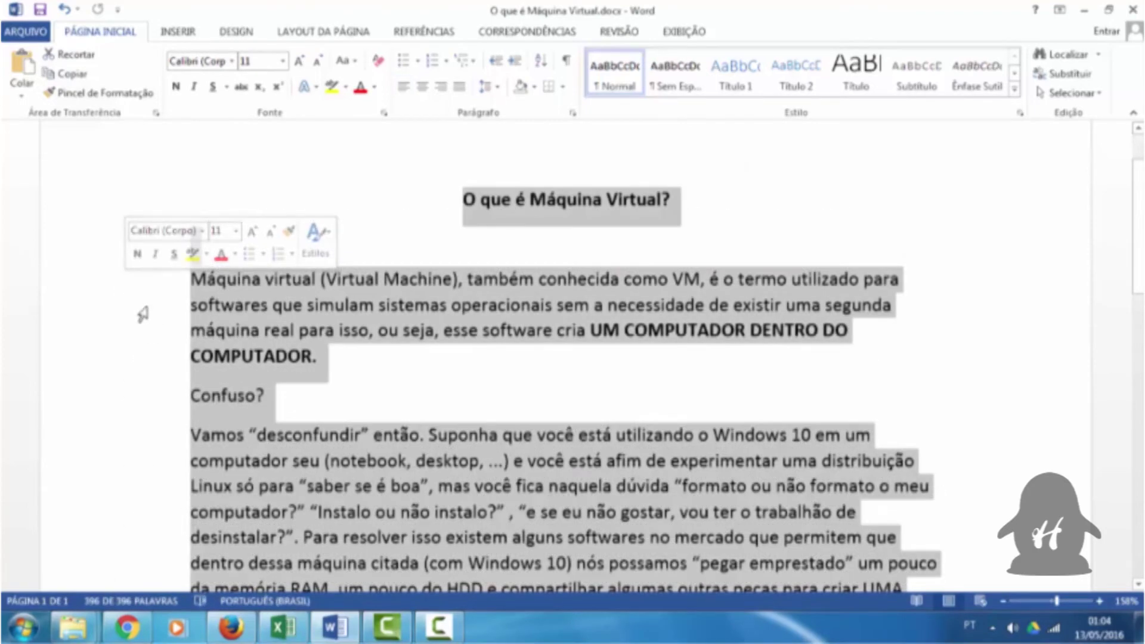
# - Select the second line, the first paragraph, the word 'Para', then the 'Vamos desconfundir' paragraph
pyautogui.click(143, 309)
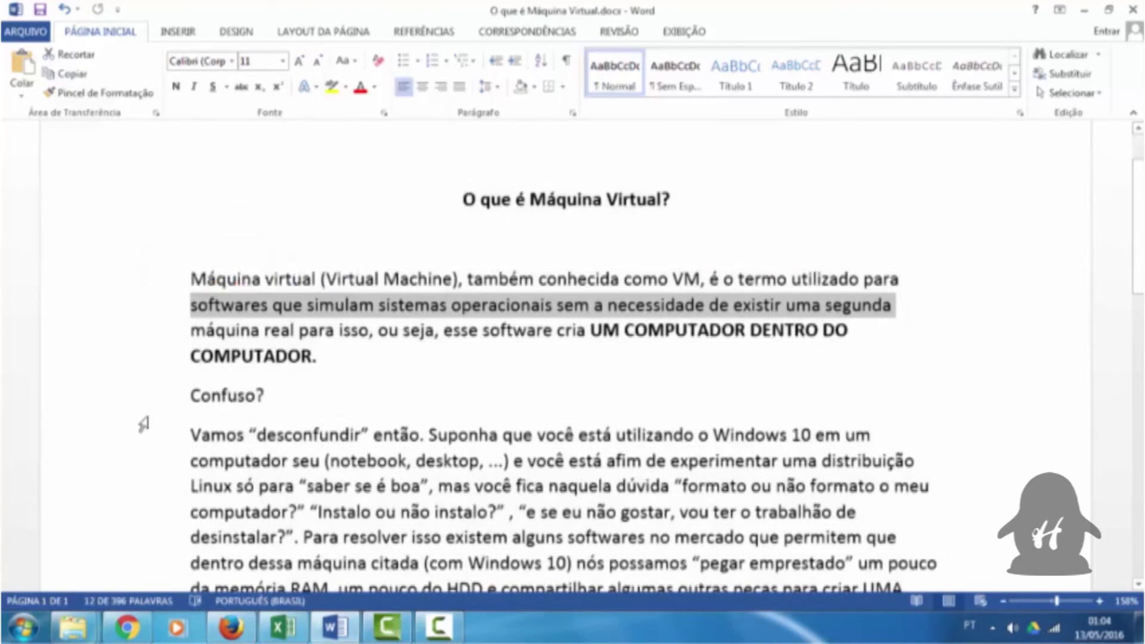
pyautogui.doubleClick(117, 314)
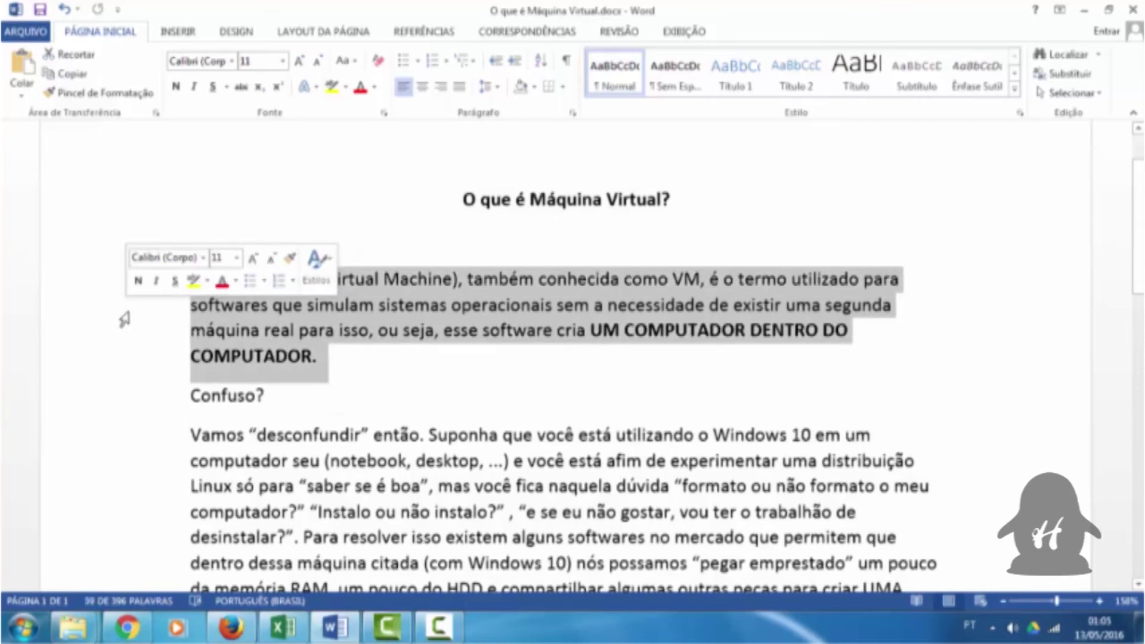
pyautogui.scroll(-3, 723, 324)
pyautogui.doubleClick(322, 286)
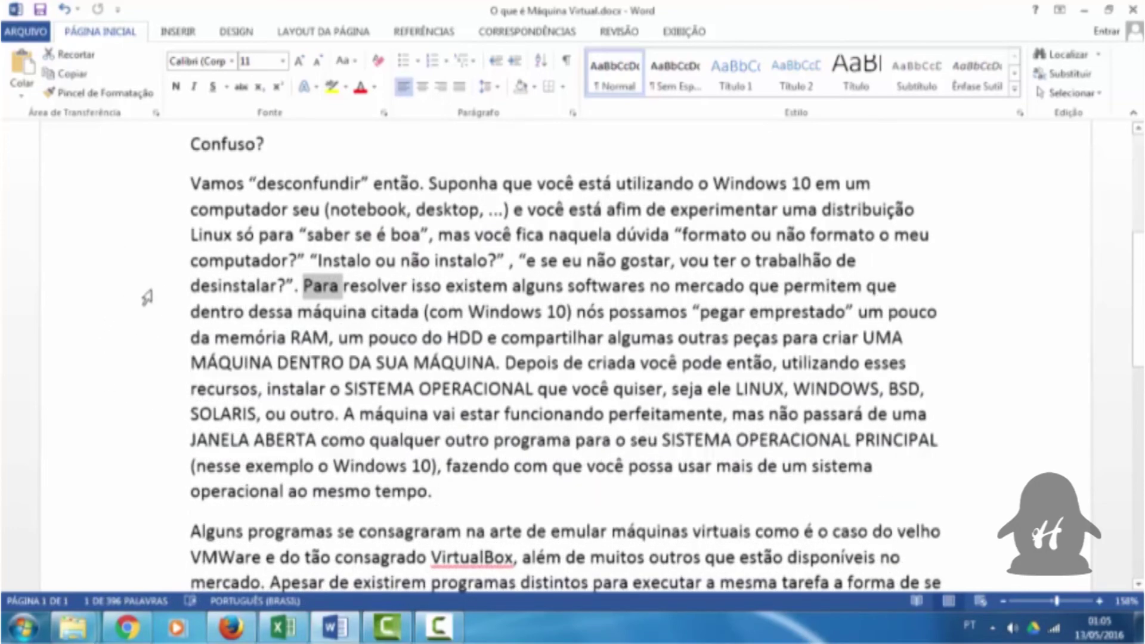
pyautogui.doubleClick(139, 296)
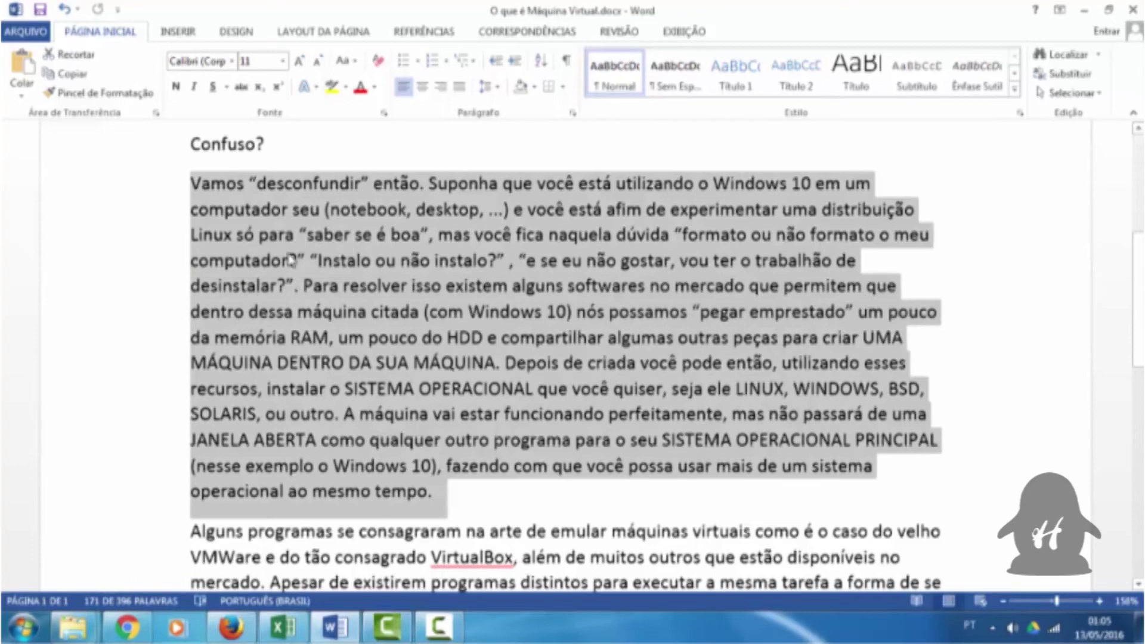
# - Select the word 'consagrado', then the whole line starting with VMWare
pyautogui.scroll(-1, 310, 299)
pyautogui.scroll(-2, 316, 334)
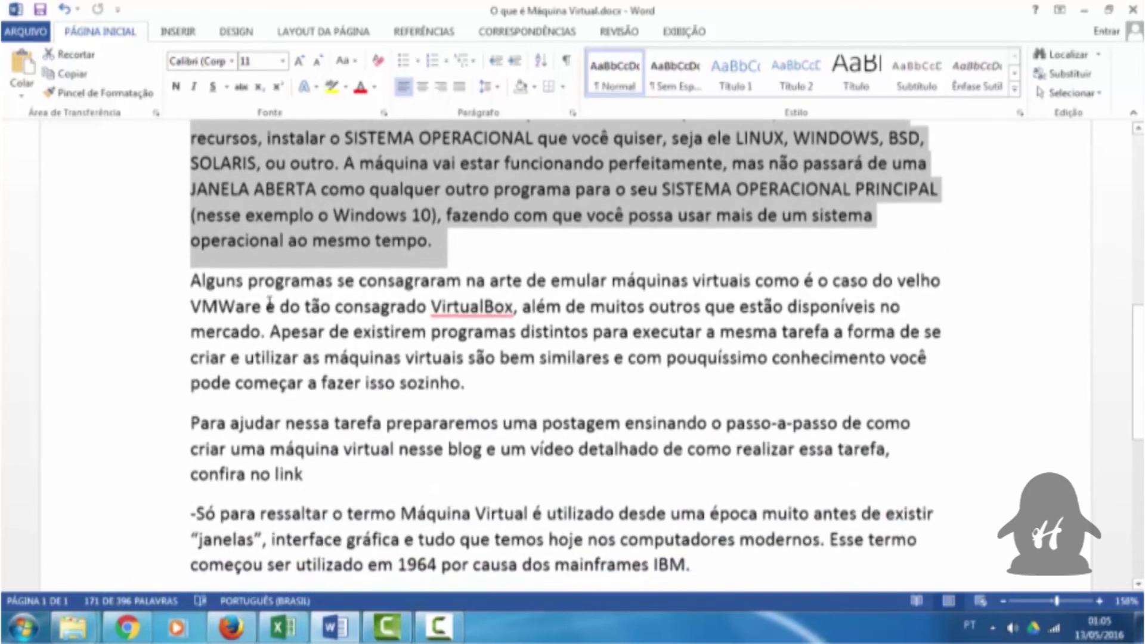
pyautogui.doubleClick(358, 307)
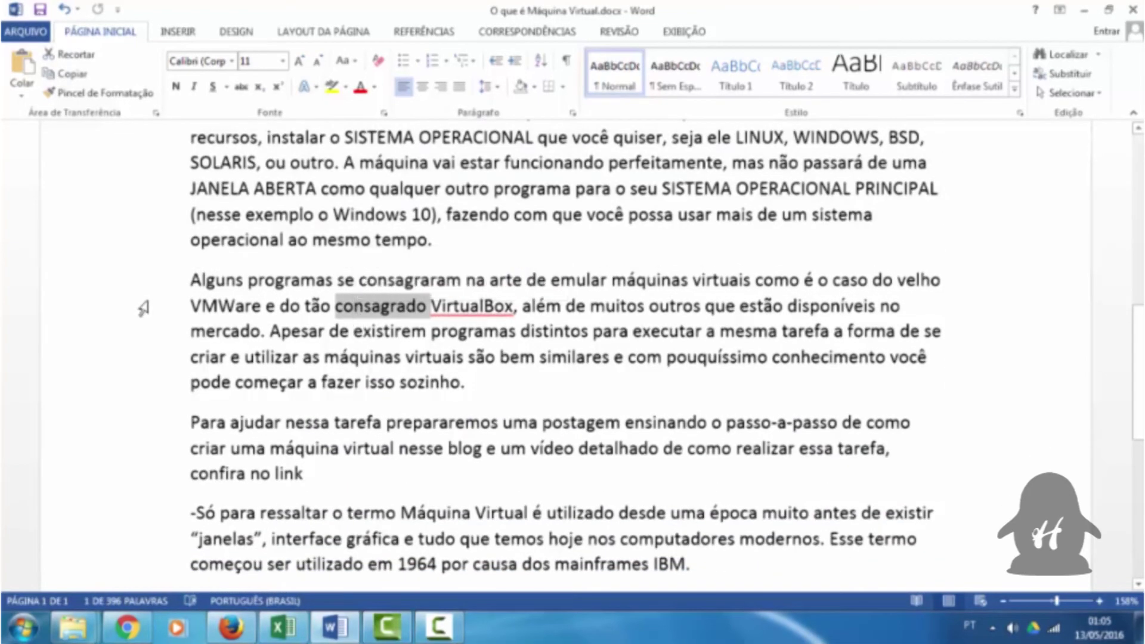
pyautogui.click(142, 308)
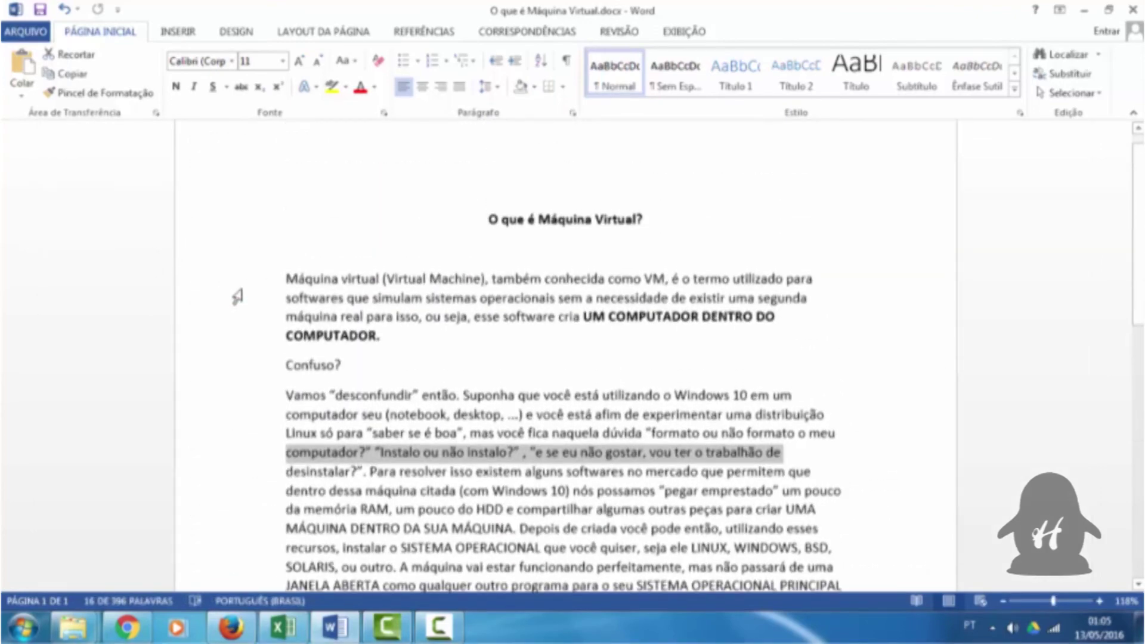
# - Triple-click the margin to select all 396 words, then zoom the view to 148%
pyautogui.tripleClick(238, 304)
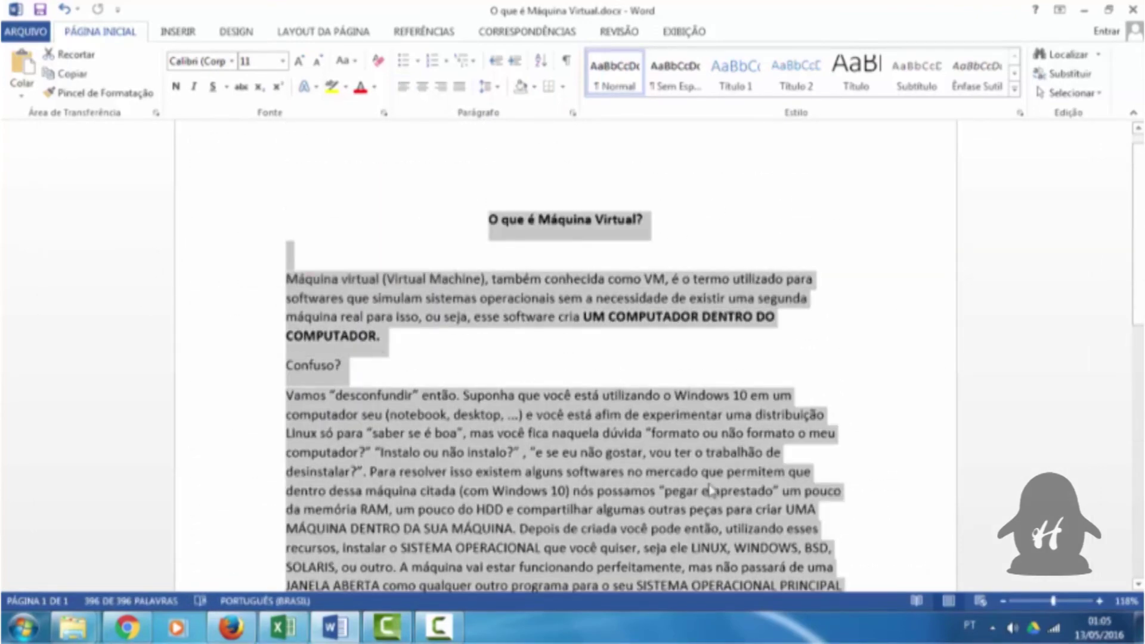
pyautogui.scroll(-5, 710, 490)
pyautogui.scroll(-6, 746, 472)
pyautogui.scroll(-3, 775, 453)
pyautogui.scroll(-2, 779, 446)
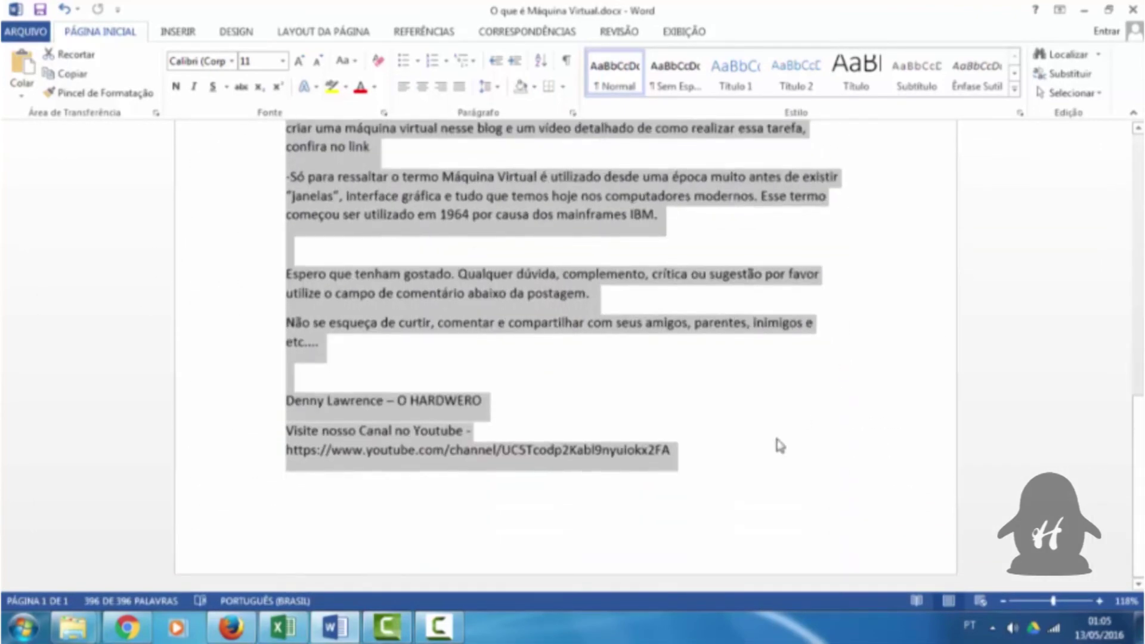
pyautogui.scroll(3, 323, 345)
pyautogui.scroll(5, 340, 334)
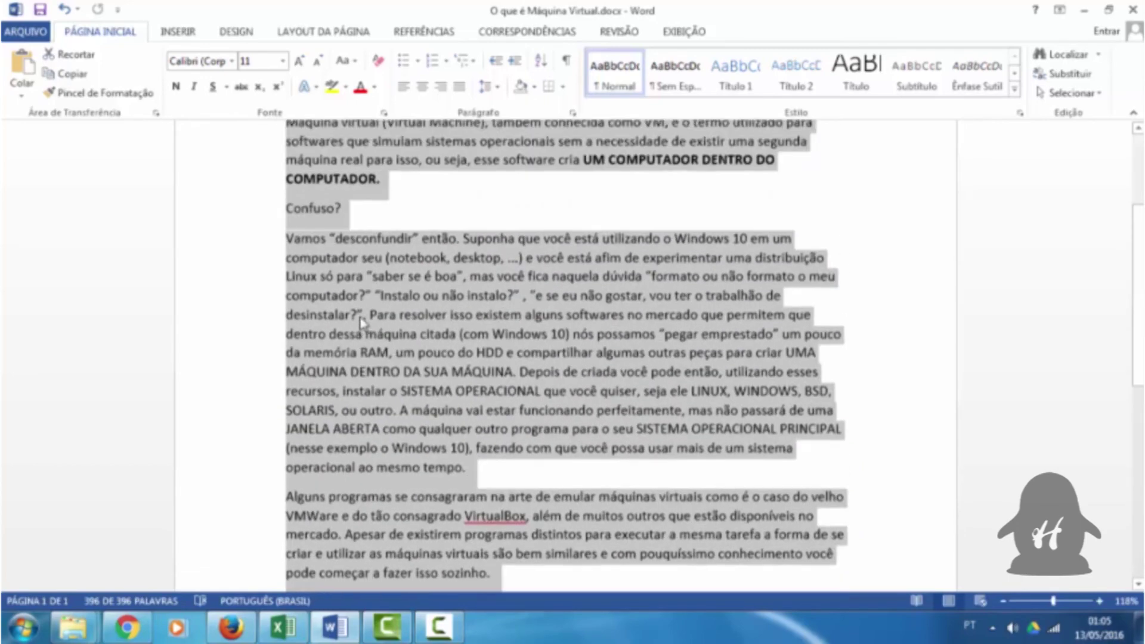
pyautogui.scroll(2, 358, 328)
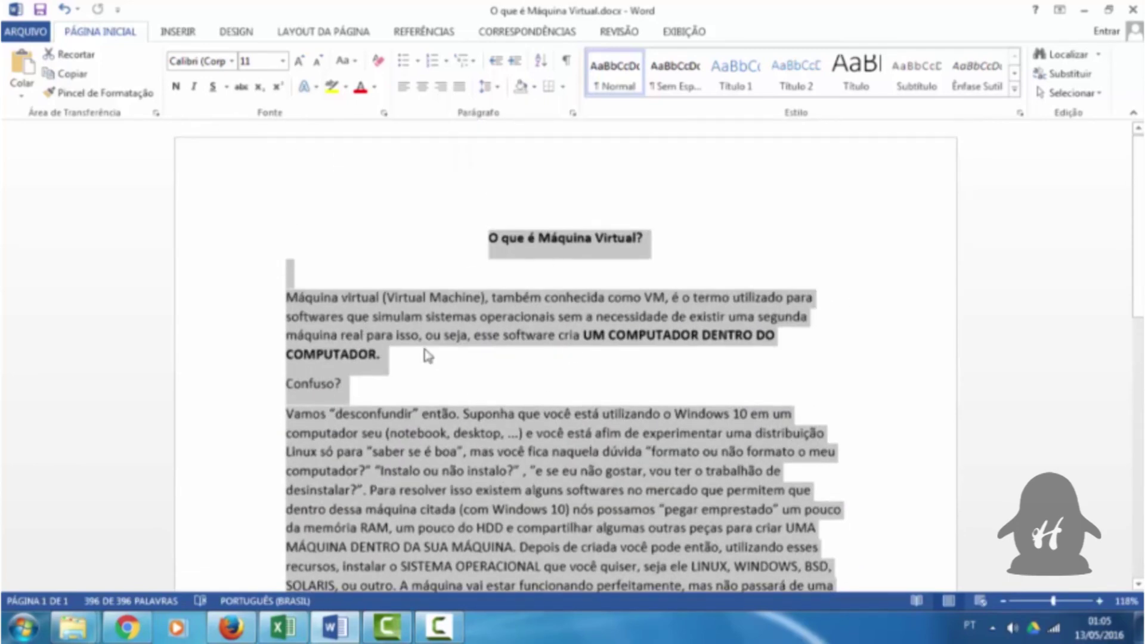
pyautogui.keyDown('ctrl'); pyautogui.scroll(1, 435, 353); pyautogui.keyUp('ctrl')
pyautogui.keyDown('ctrl'); pyautogui.scroll(1, 436, 354); pyautogui.keyUp('ctrl')
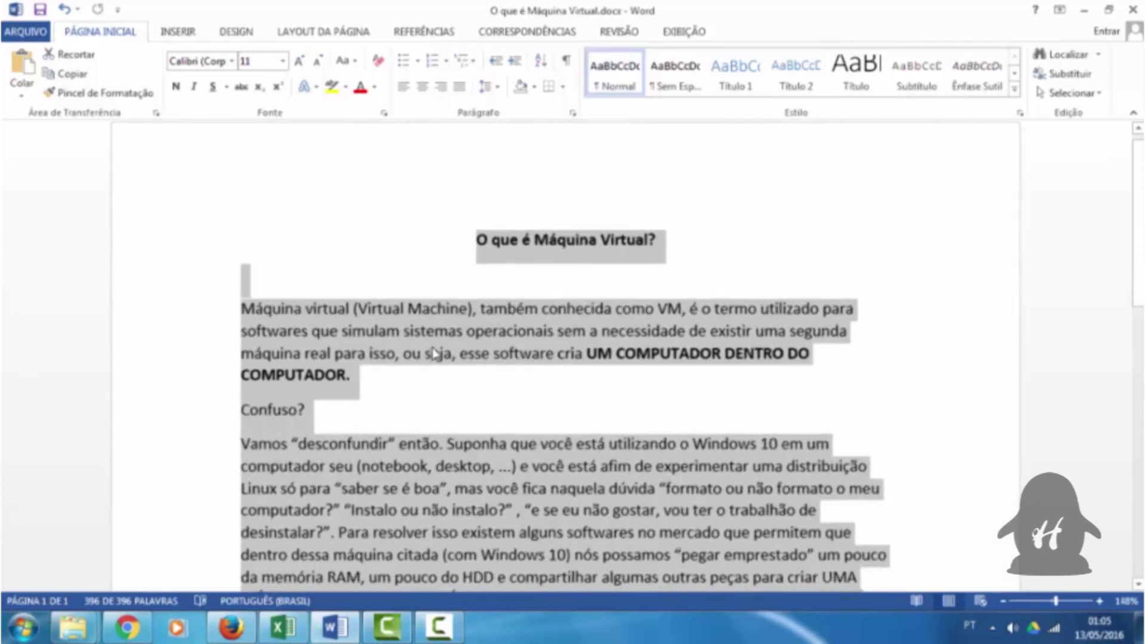
pyautogui.keyDown('ctrl'); pyautogui.scroll(1, 436, 354); pyautogui.keyUp('ctrl')
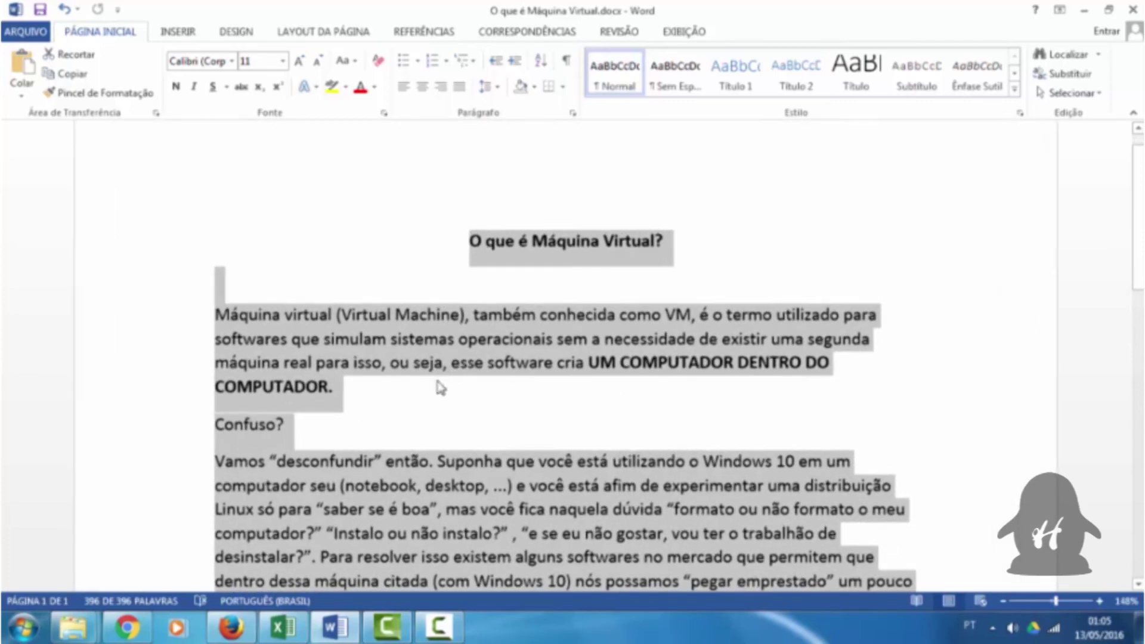
pyautogui.scroll(-5, 441, 387)
pyautogui.scroll(-5, 442, 375)
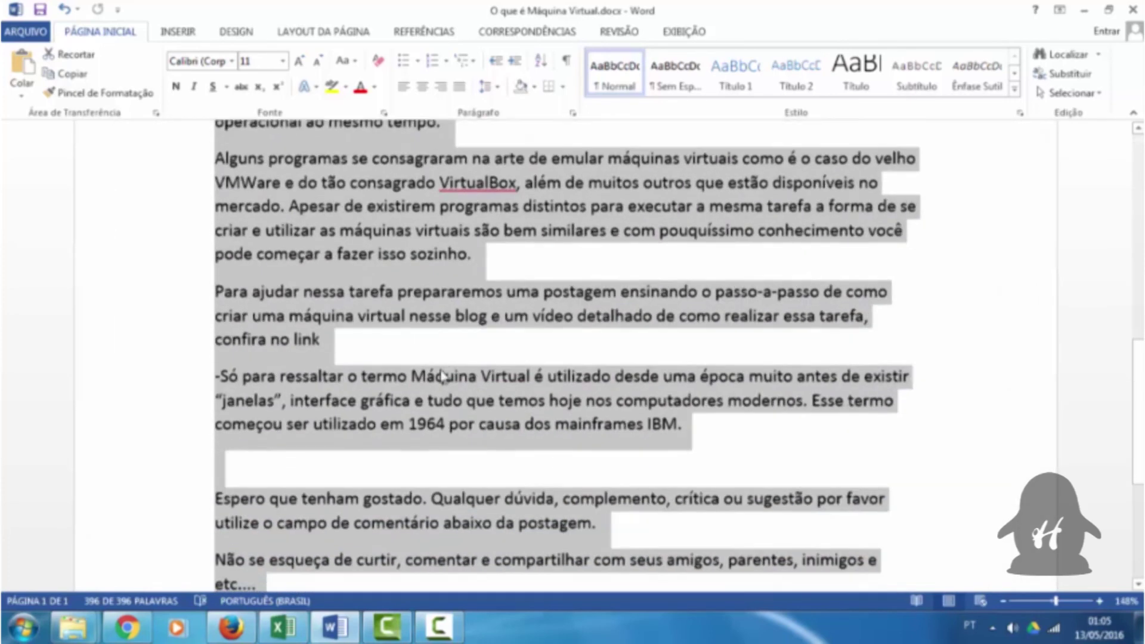
pyautogui.scroll(-4, 442, 375)
pyautogui.scroll(-1, 445, 378)
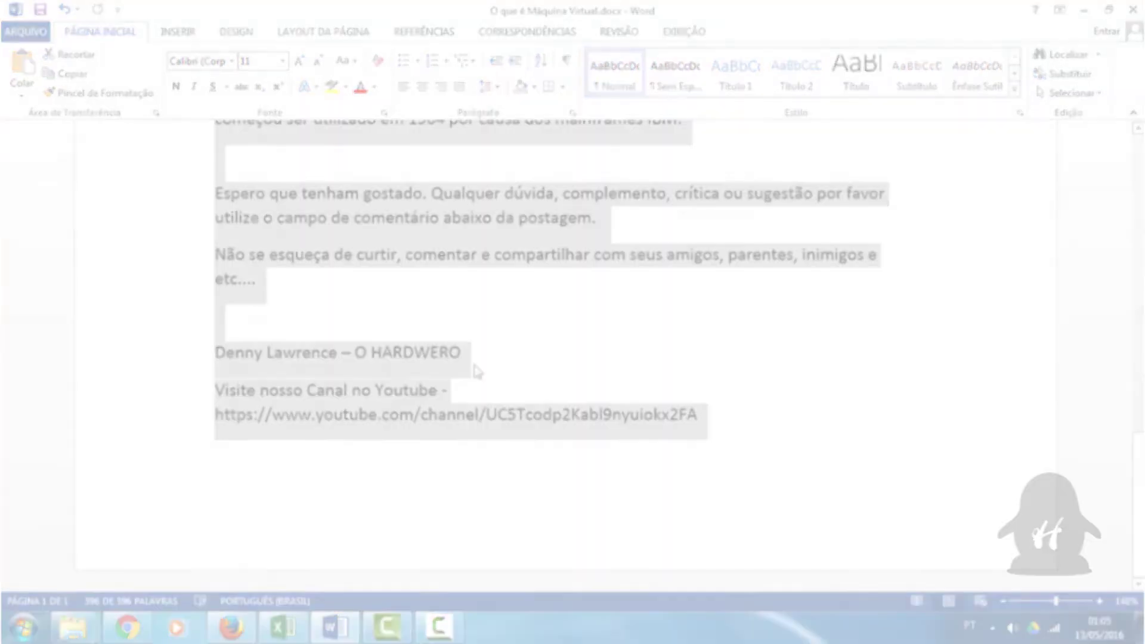